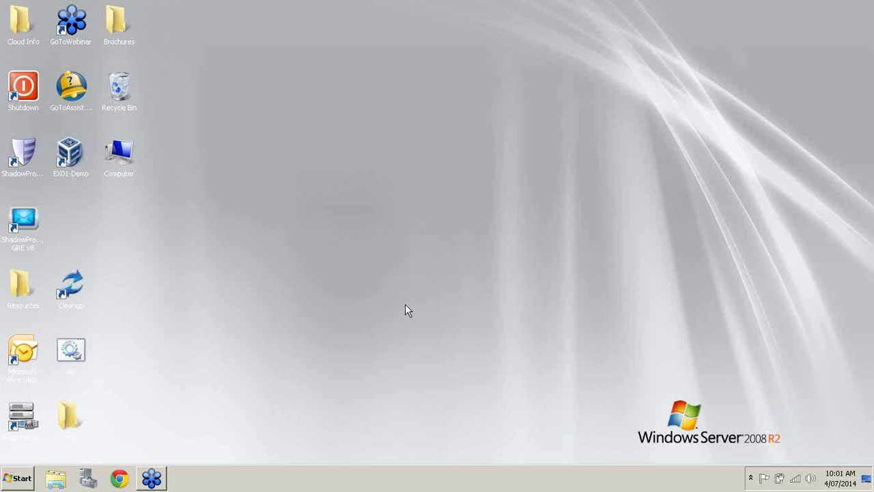
Launch ImageManager from the Start menu so it connects to localhost.
left_click(21, 478)
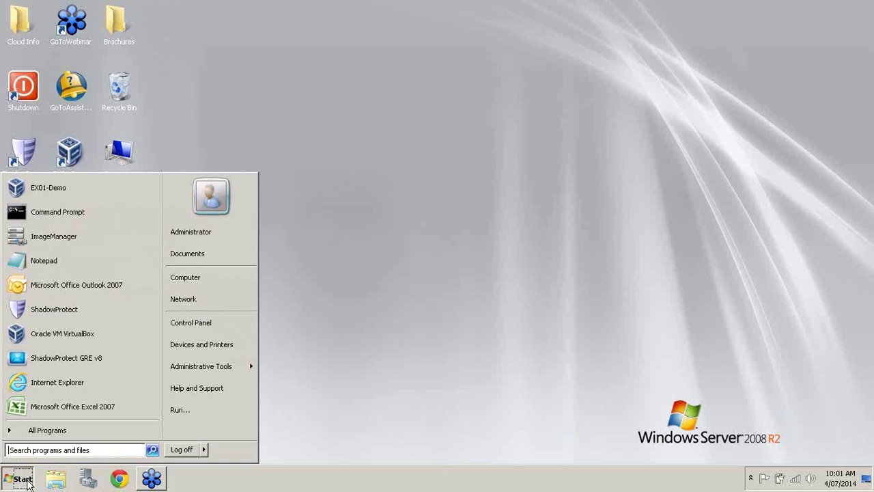
left_click(69, 237)
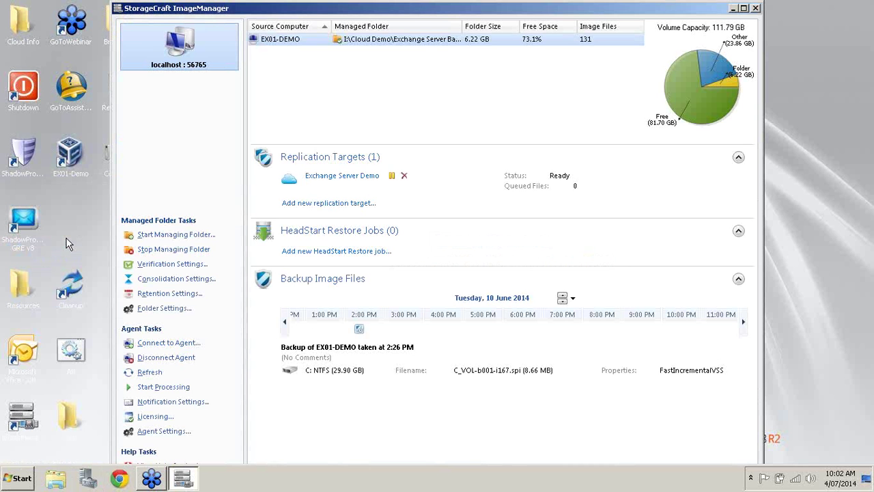
Add I:\Backup\Exchange 2013 Server as a managed folder and maximize the ImageManager window.
left_click(134, 244)
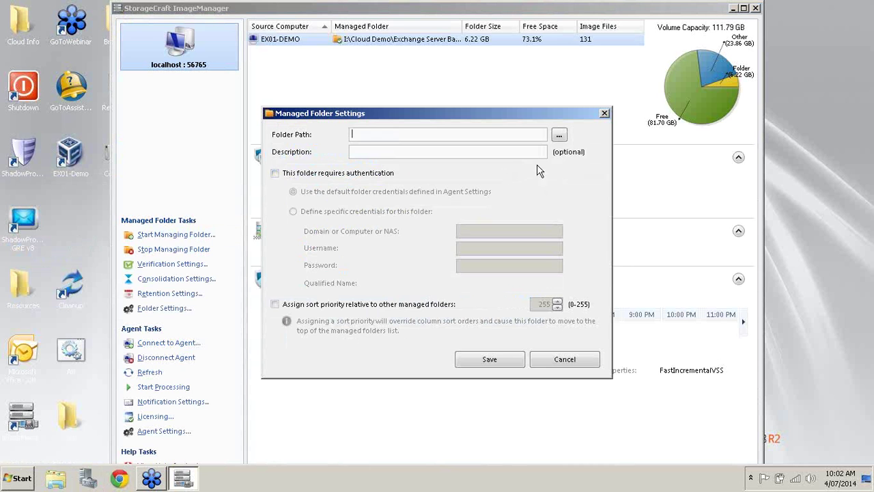
left_click(560, 137)
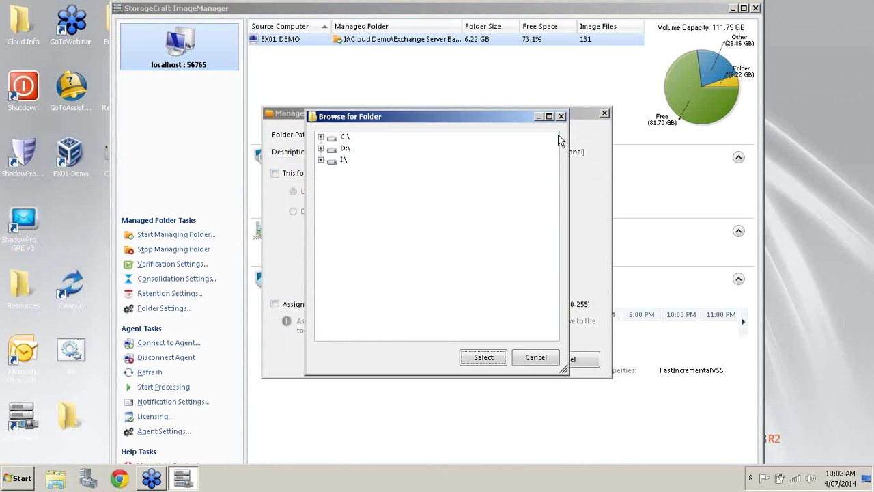
left_click(320, 159)
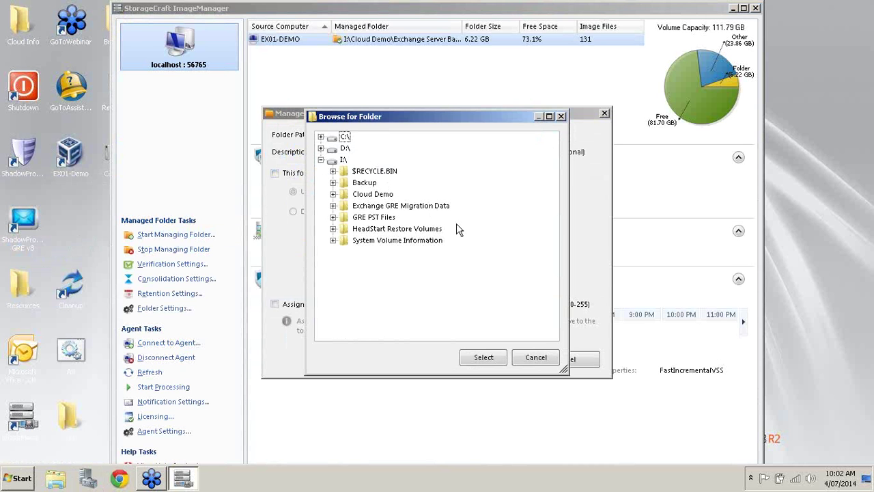
left_click(332, 183)
left_click(407, 219)
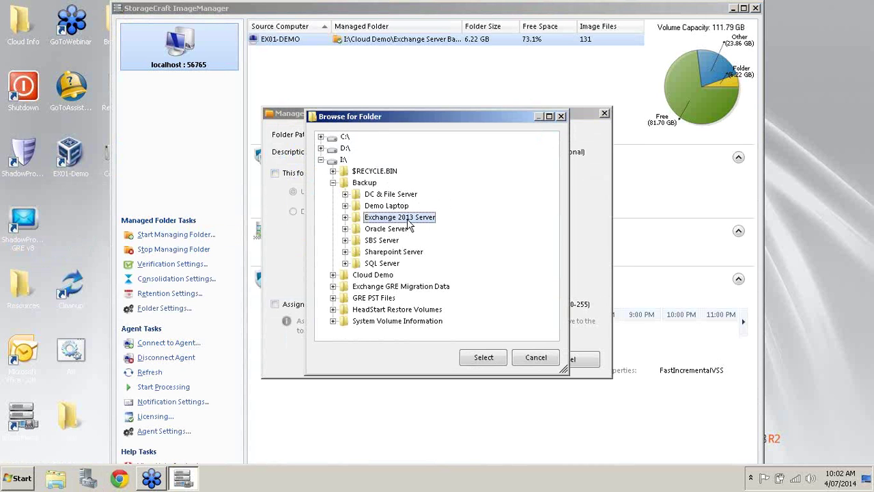
left_click(488, 356)
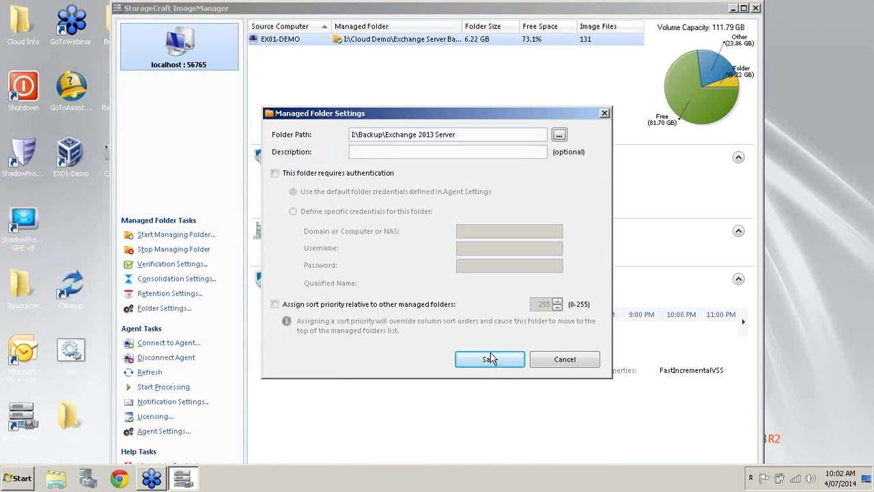
left_click(493, 359)
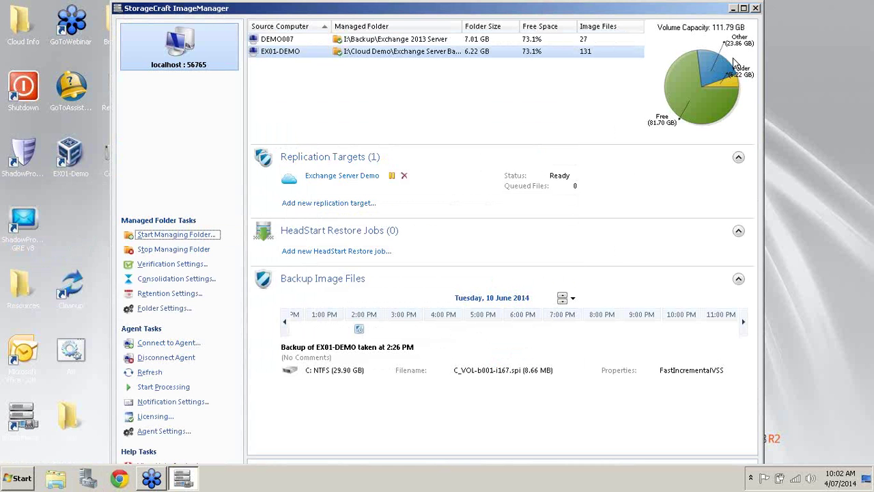
left_click(745, 9)
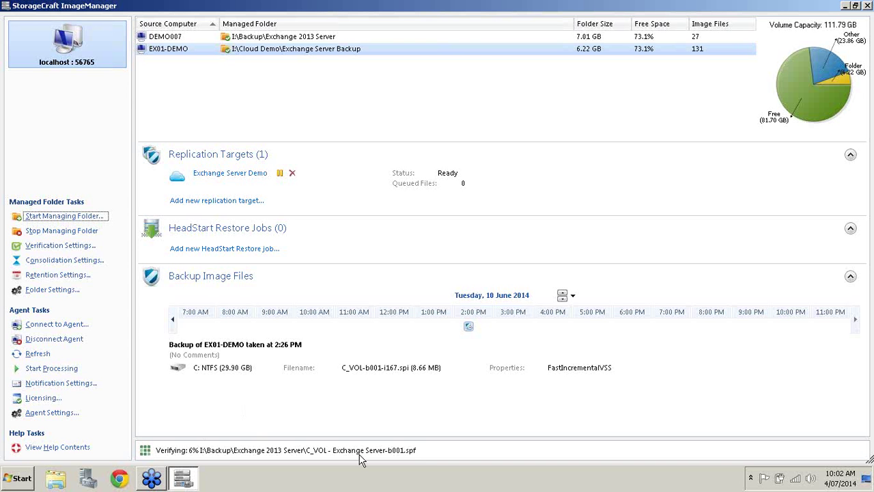
Create a new HeadStart Restore job for EX01-DEMO, keeping VMDK as the virtual disk type.
left_click(254, 251)
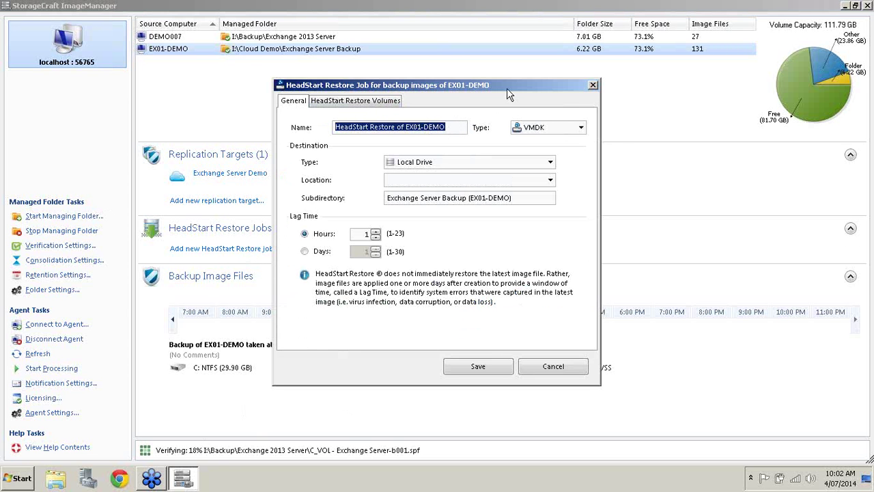
left_click(581, 129)
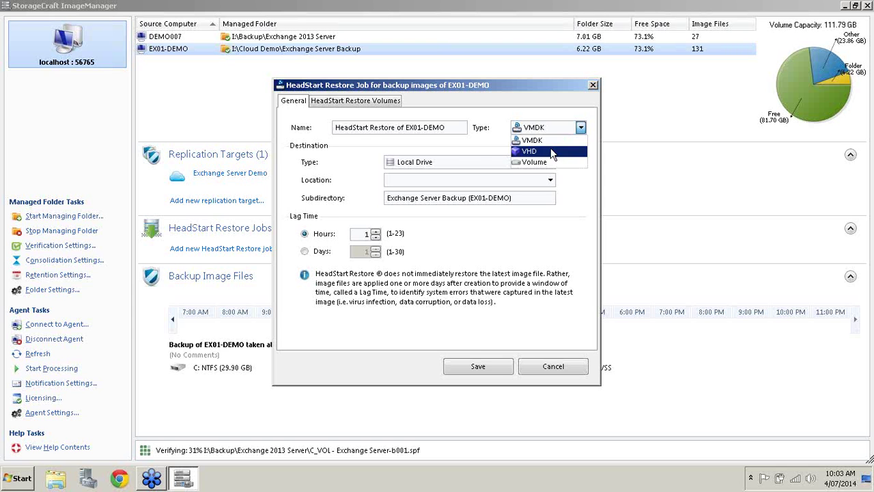
left_click(486, 138)
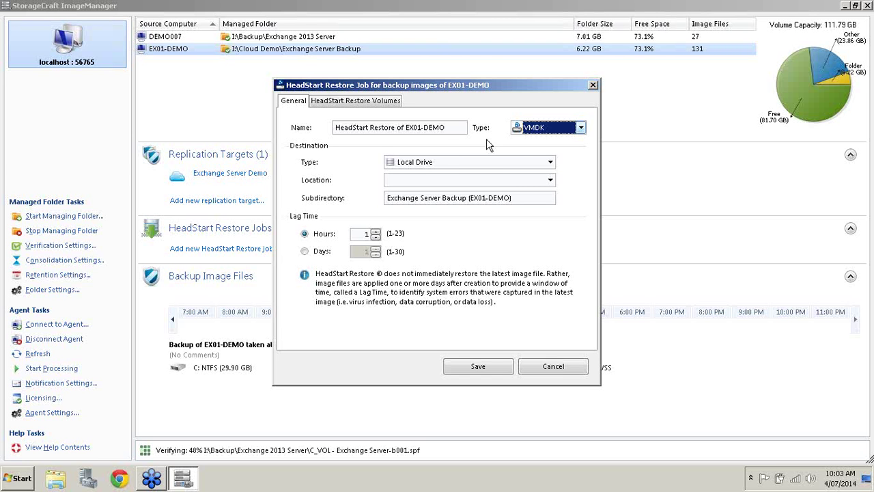
left_click(549, 167)
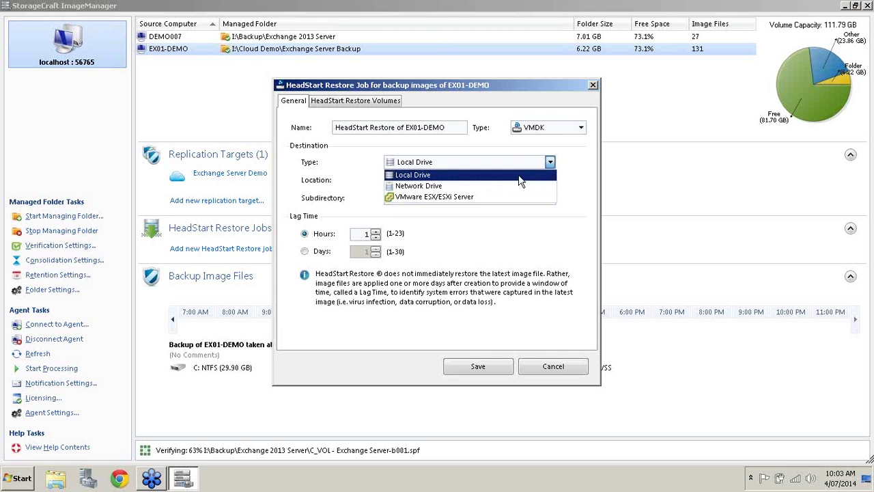
Keep Local Drive as the destination and choose the existing location I:\HeadStart Restore Volumes.
left_click(515, 176)
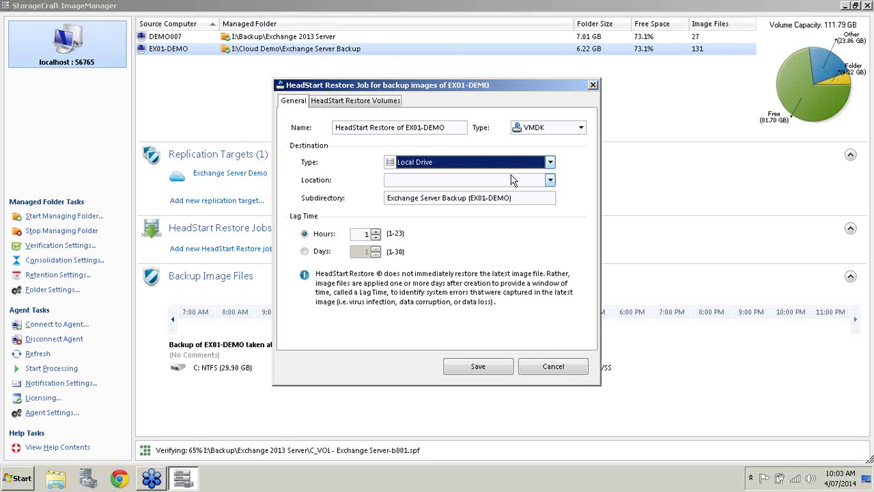
left_click(550, 181)
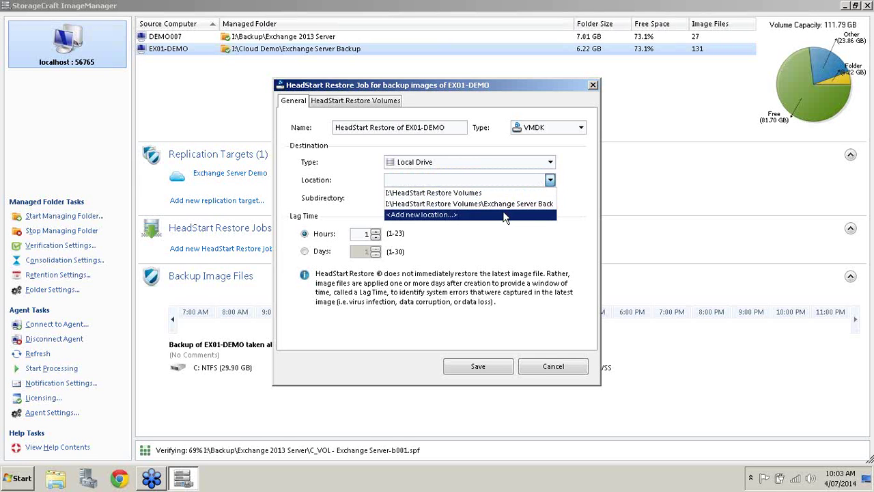
left_click(505, 216)
left_click(554, 216)
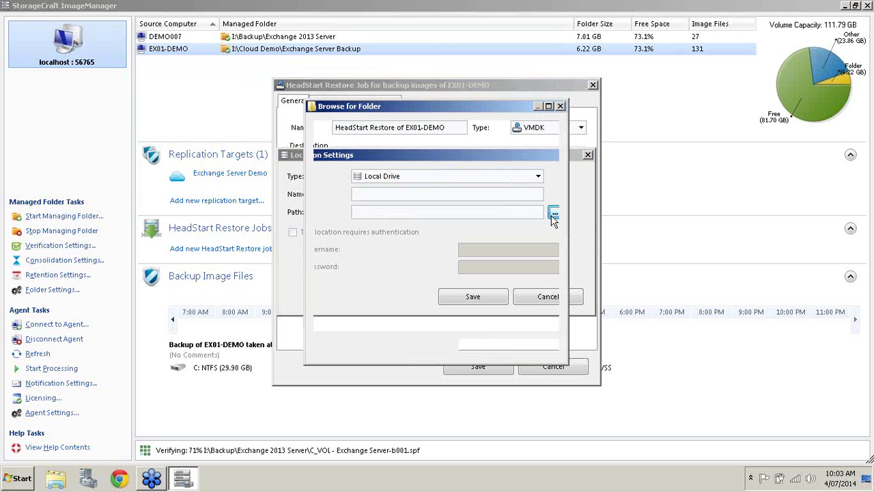
left_click(547, 342)
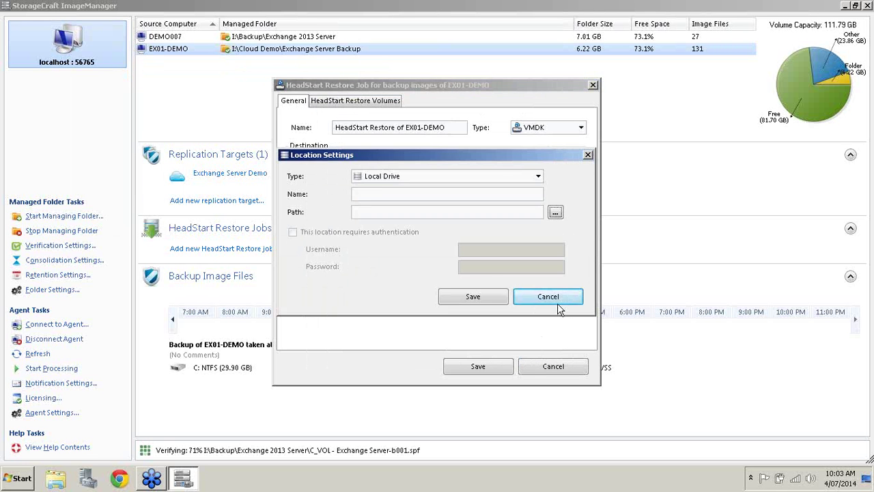
left_click(558, 295)
left_click(549, 180)
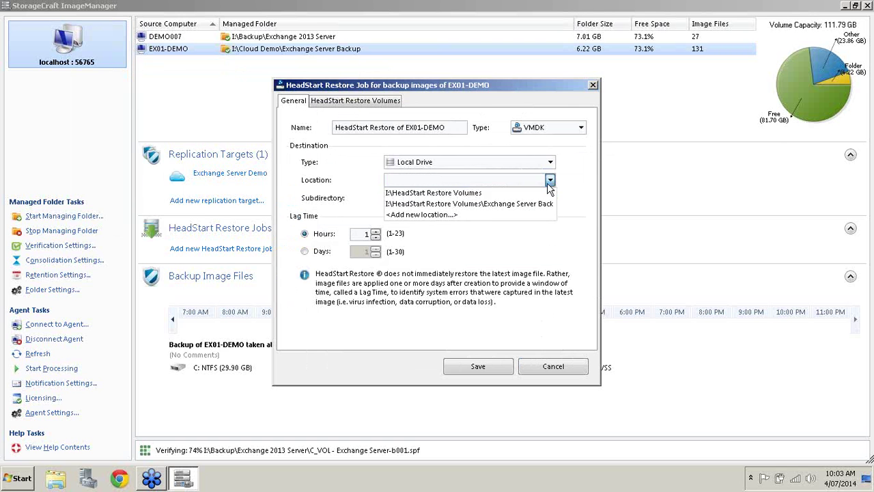
left_click(534, 193)
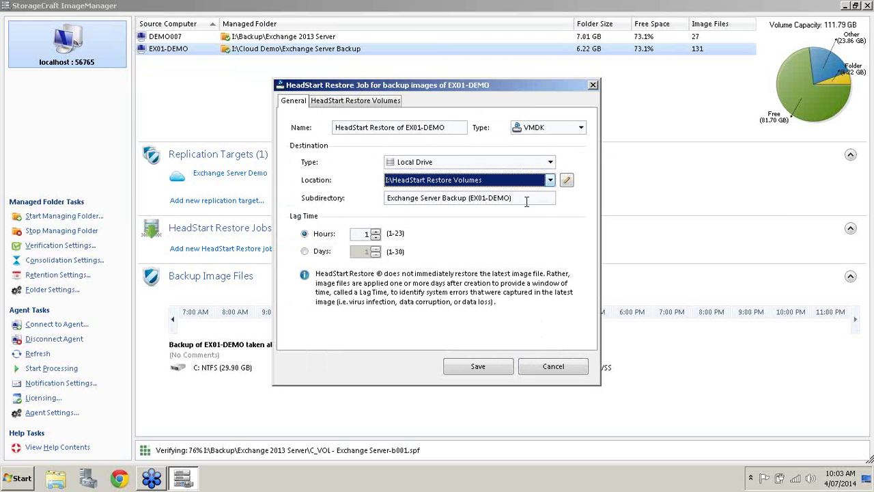
left_click(531, 201)
Replace the job's subdirectory name with VMWARE.
key("ctrl+a")
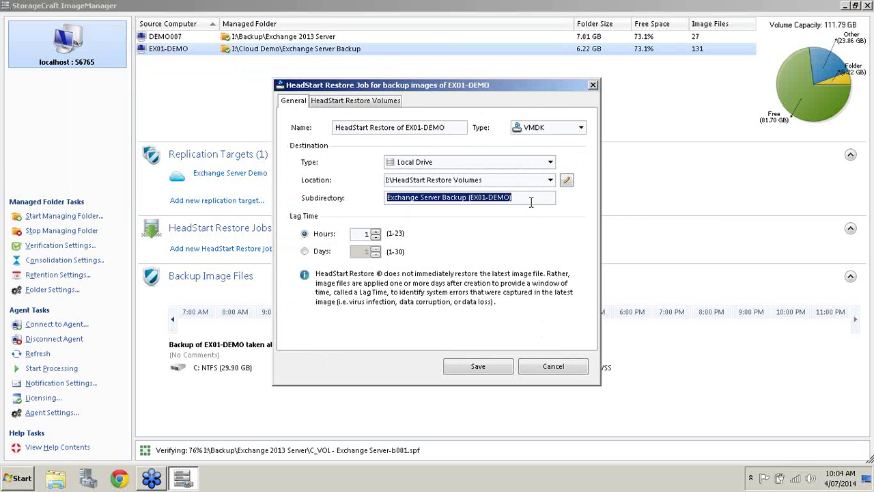
key("BackSpace")
type("VMWARE")
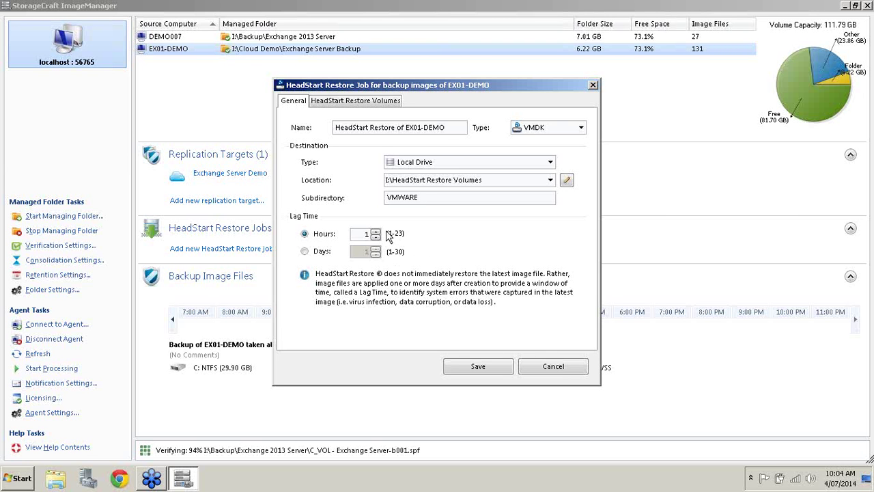
Raise the Hours lag time to 5 using the spin-box.
left_click(375, 232)
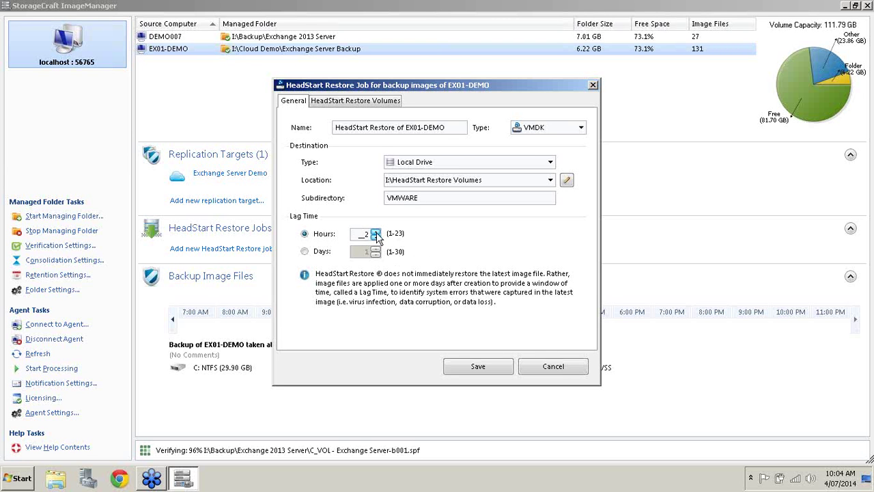
left_click(375, 232)
left_click(375, 232)
left_click(376, 232)
Add the password-protected C: base image C_VOL-b001.spf as a restore volume and save the VMDK job.
left_click(366, 101)
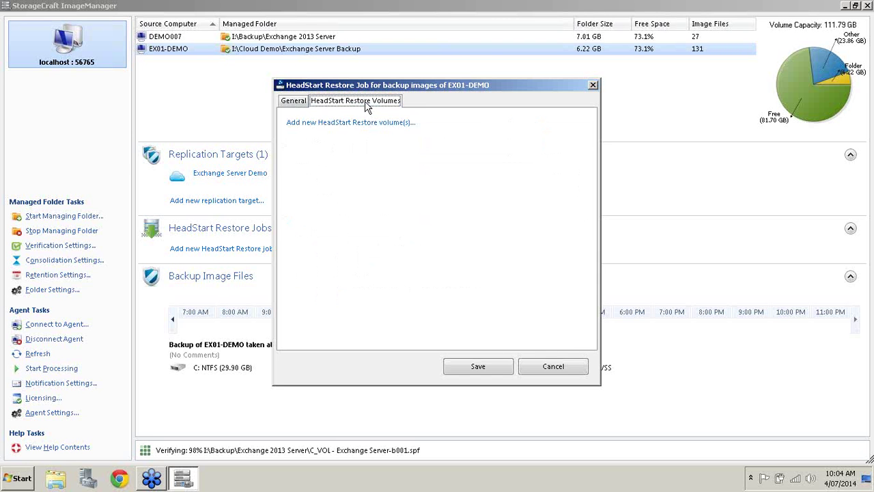
left_click(356, 123)
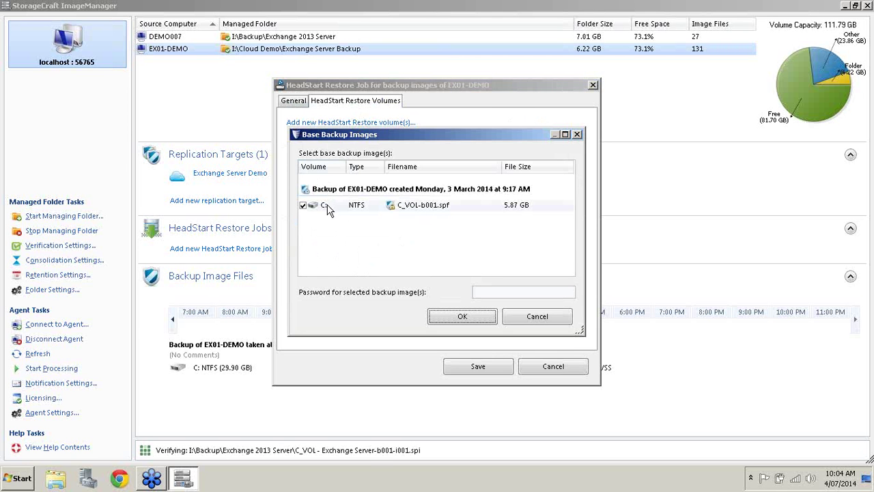
left_click(491, 291)
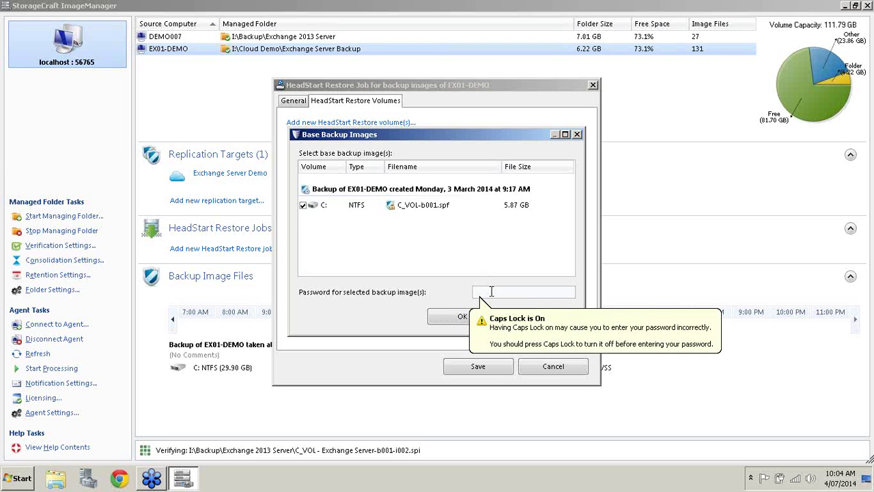
key("Caps_Lock")
type("••")
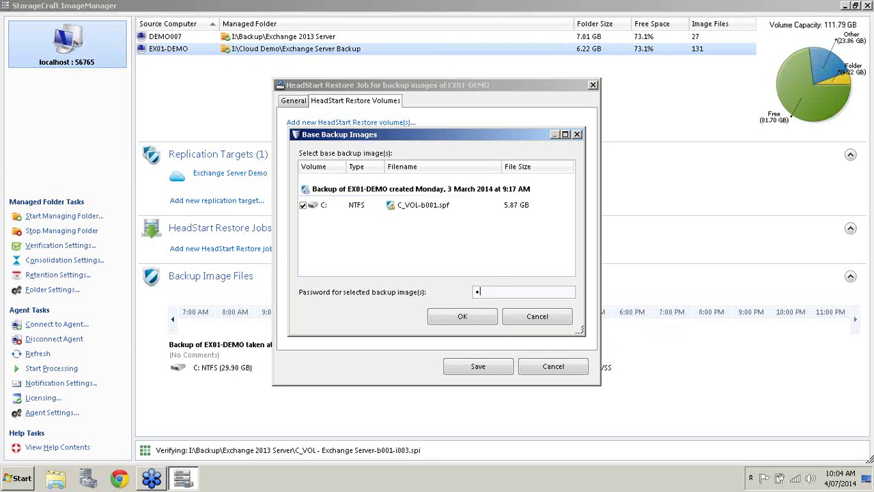
type("•••••••")
left_click(430, 320)
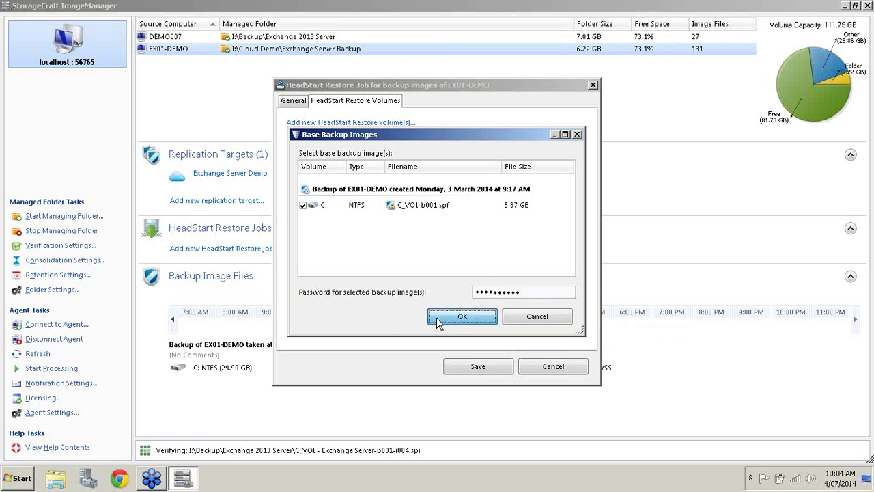
left_click(484, 368)
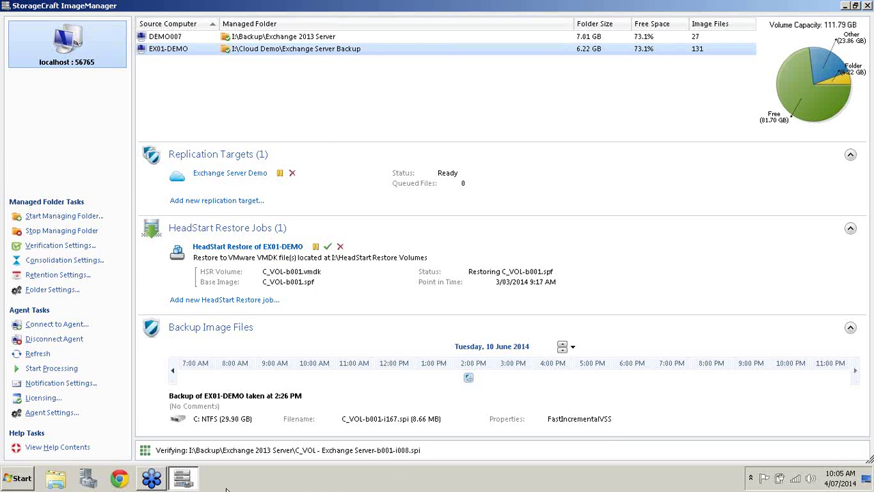
left_click(56, 478)
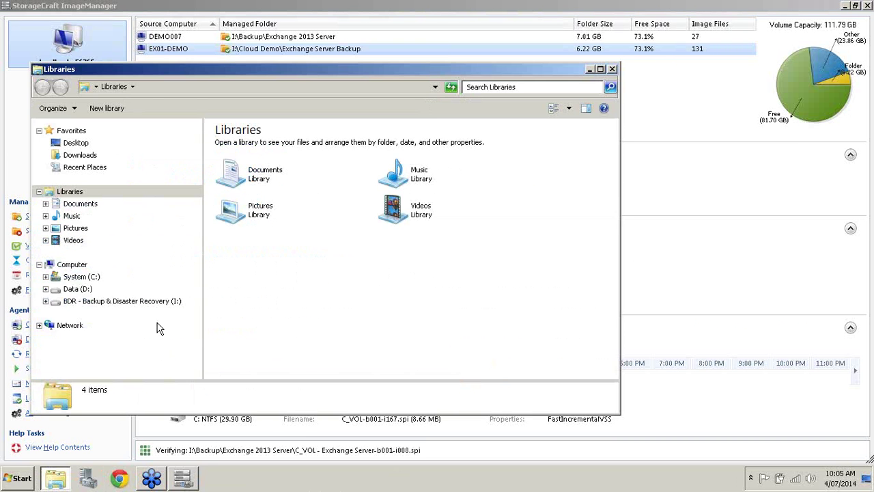
Browse to I:\HeadStart Restore Volumes\VMWARE to confirm the C_VOL-b001 VMDK, then close Explorer.
left_click(136, 305)
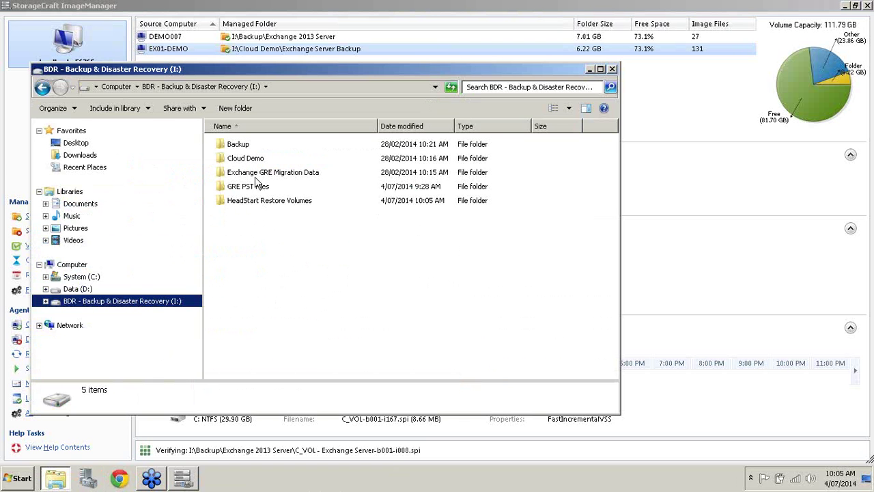
double_click(258, 202)
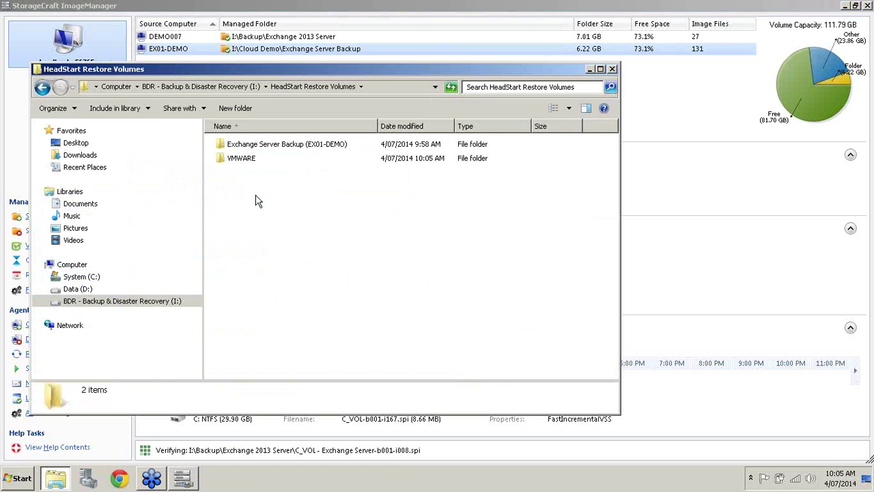
double_click(246, 161)
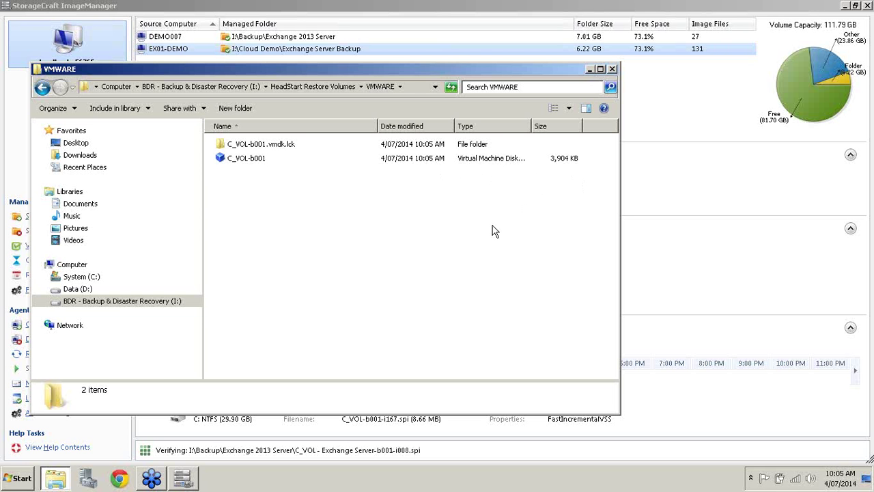
left_click(611, 69)
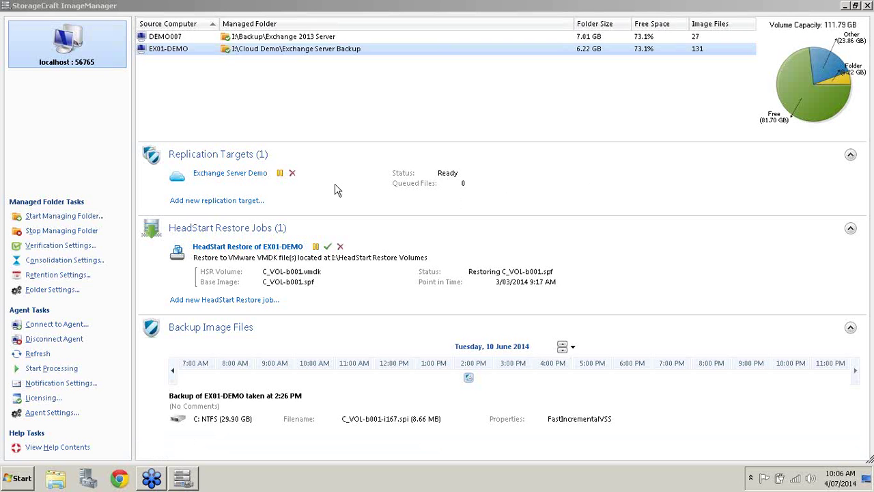
Delete the EX01-DEMO VMDK HeadStart Restore job using its red X.
left_click(341, 248)
Confirm the deletion and start a new HeadStart Restore job with VHD output to Local Drive.
left_click(477, 276)
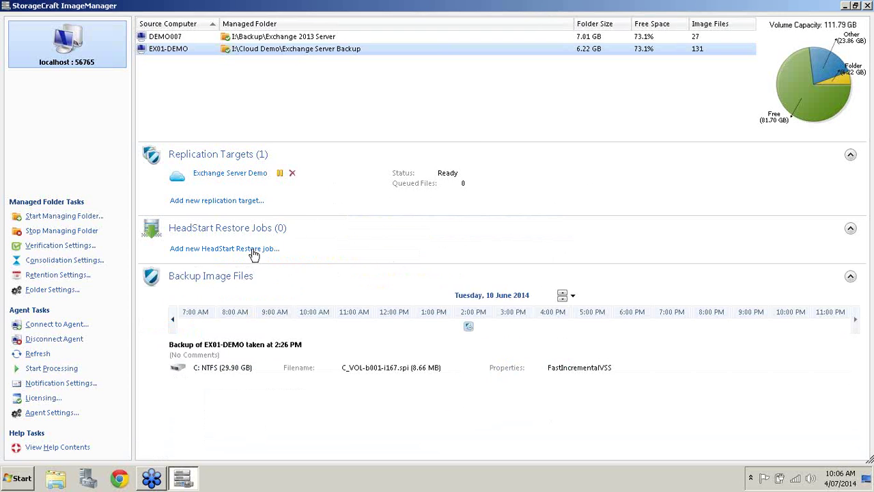
left_click(256, 252)
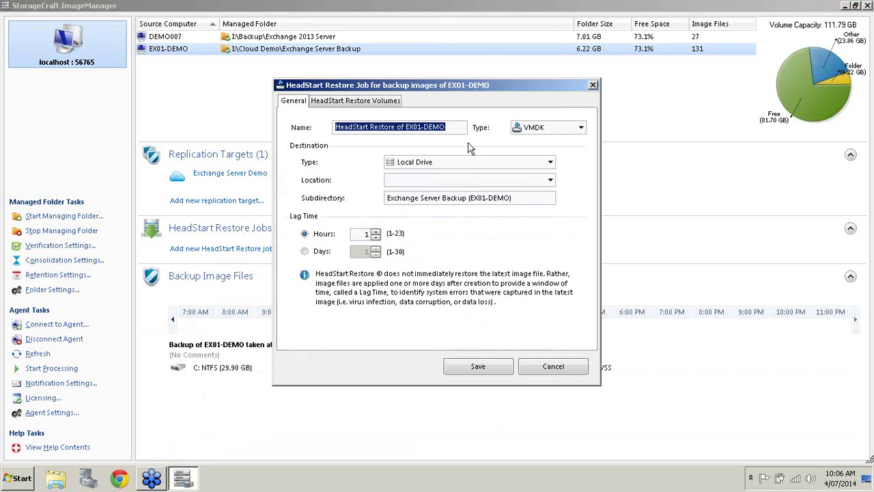
left_click(581, 128)
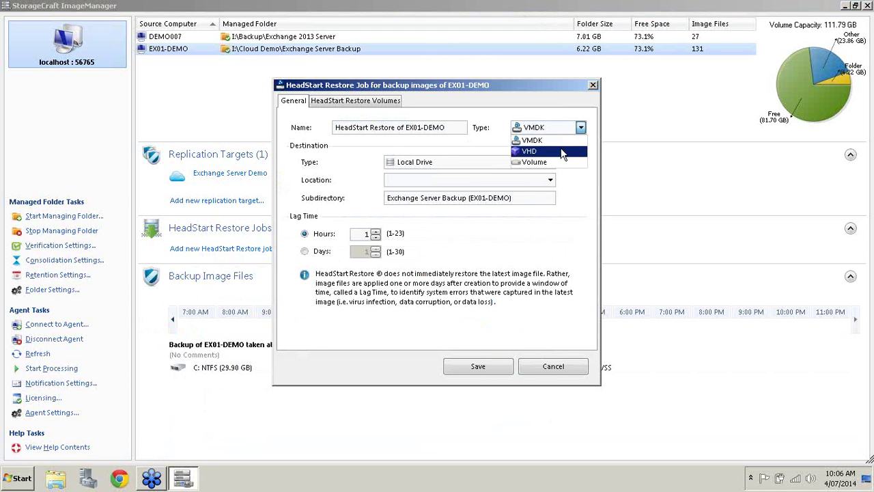
left_click(561, 151)
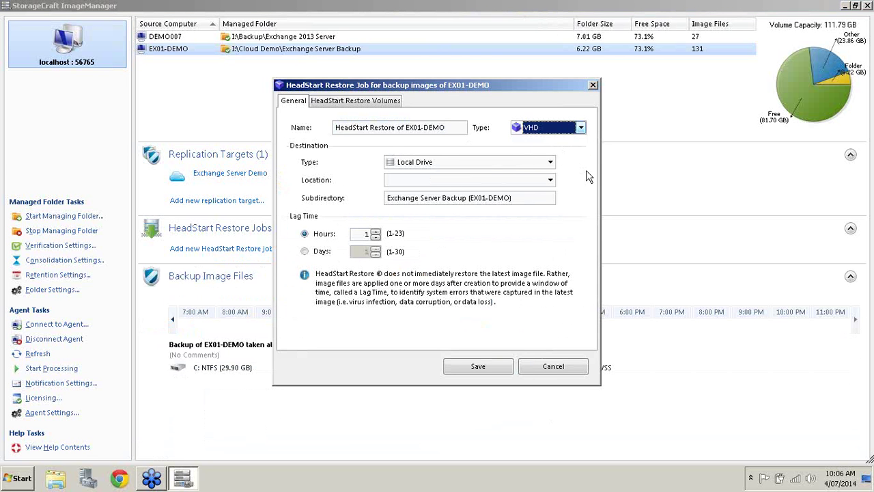
left_click(550, 162)
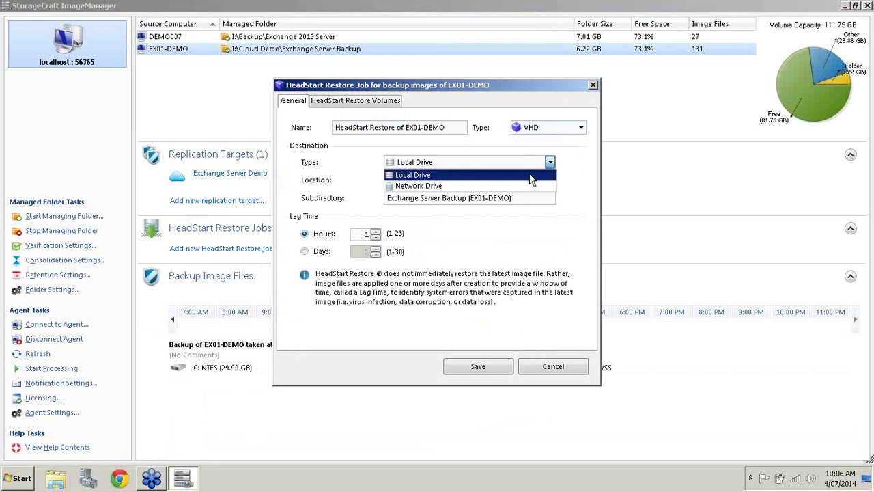
left_click(530, 175)
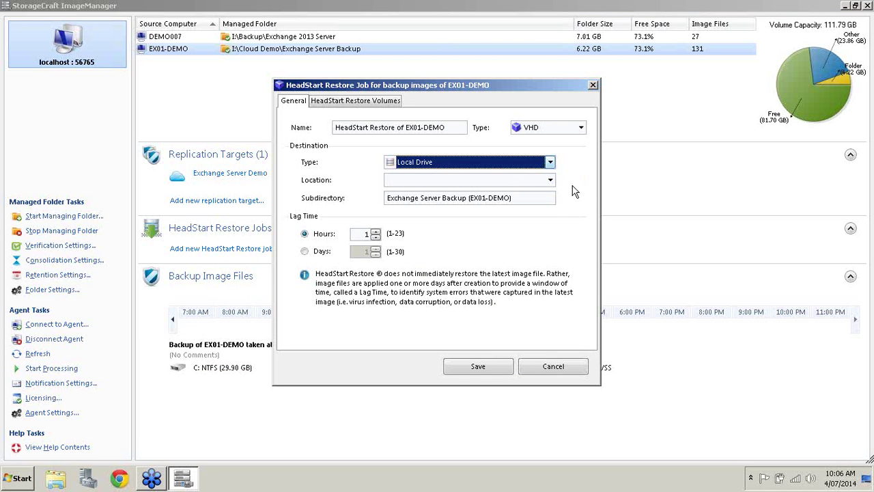
Set location I:\HeadStart Restore Volumes, subdirectory HYPER-V and a 6-hour lag, then add a base image.
left_click(549, 180)
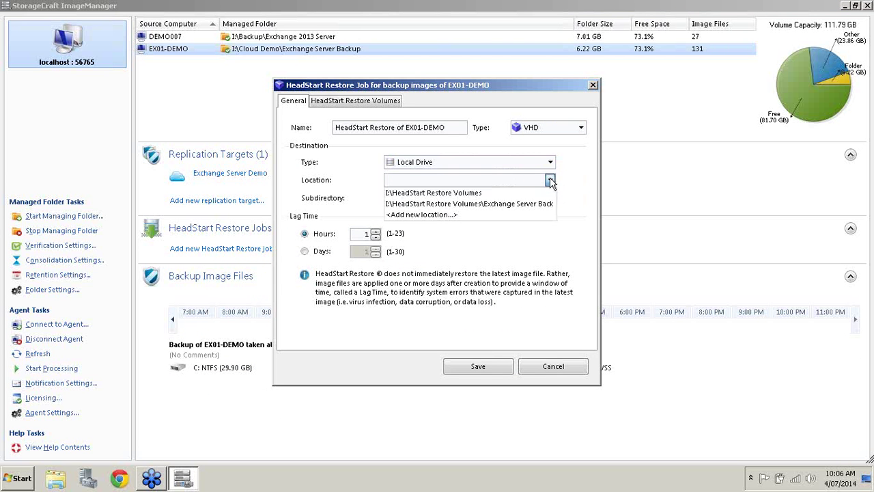
left_click(512, 204)
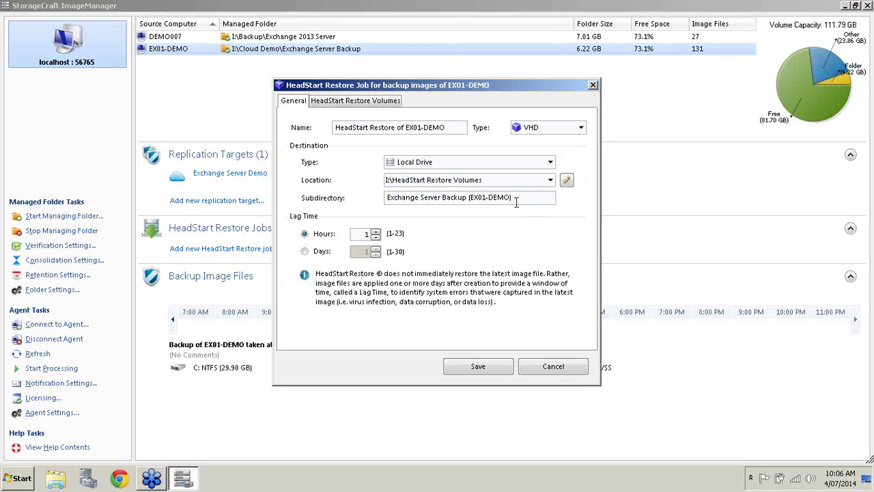
triple_click(515, 202)
key("BackSpace")
type("HY")
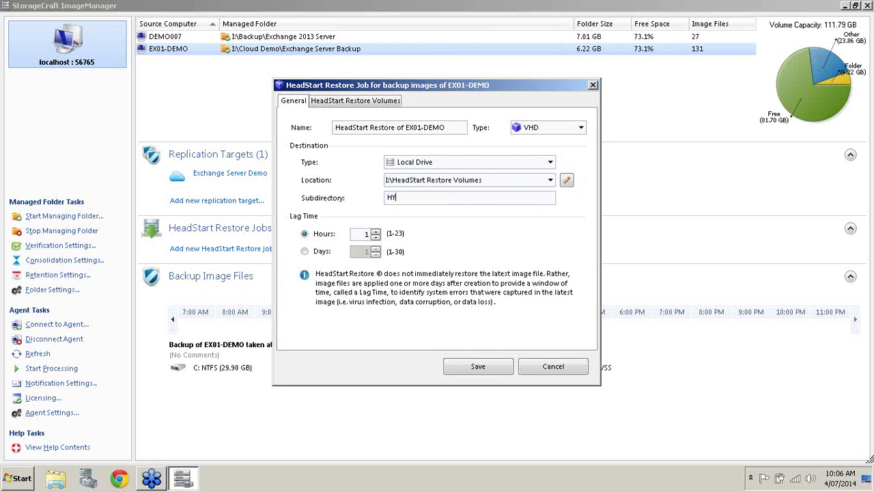
type("PER-V")
left_click(375, 231)
left_click(375, 231)
left_click(375, 230)
left_click(375, 231)
left_click(374, 231)
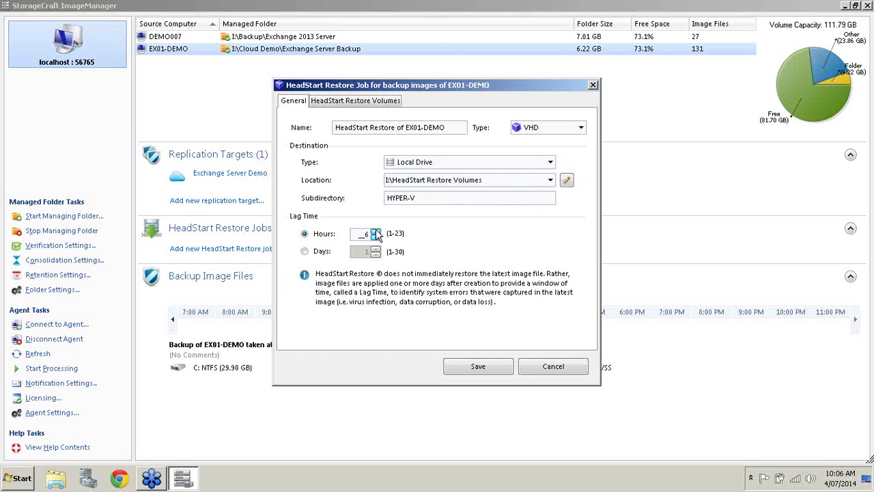
left_click(362, 100)
left_click(353, 123)
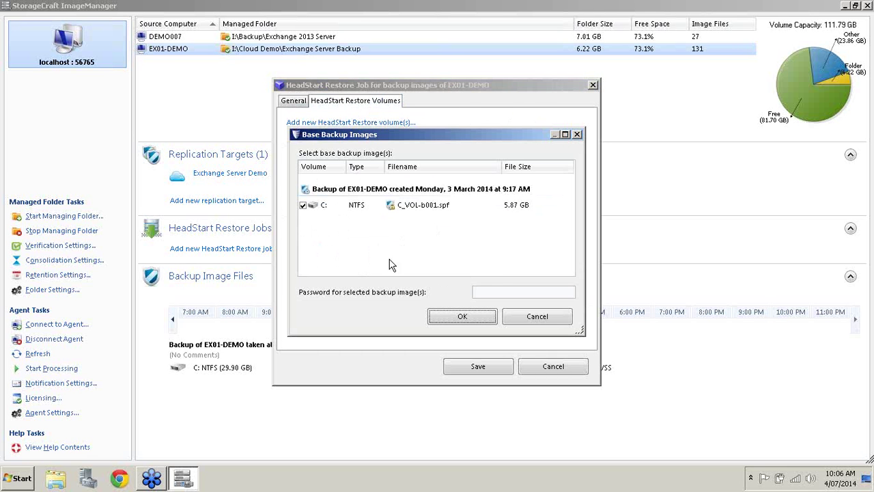
Enter the C: image's password, confirm C_VOL-b001.spf, and save the VHD restore job.
left_click(506, 292)
type("password")
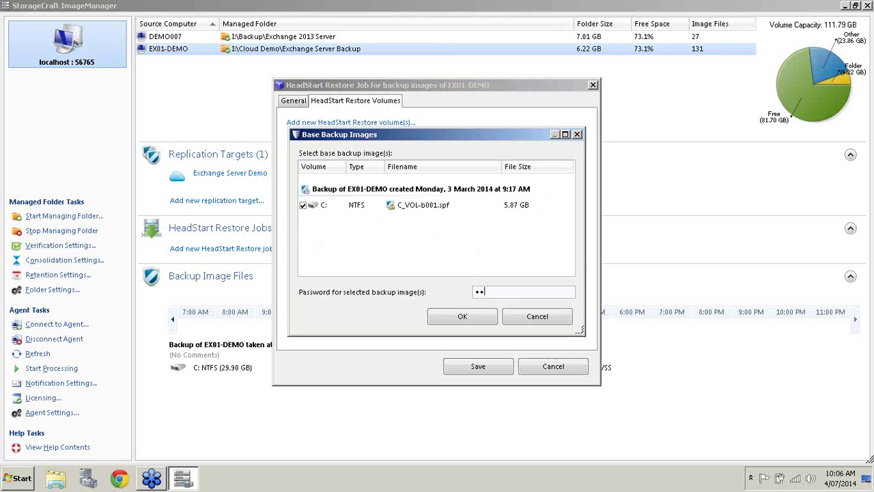
type("12")
left_click(469, 318)
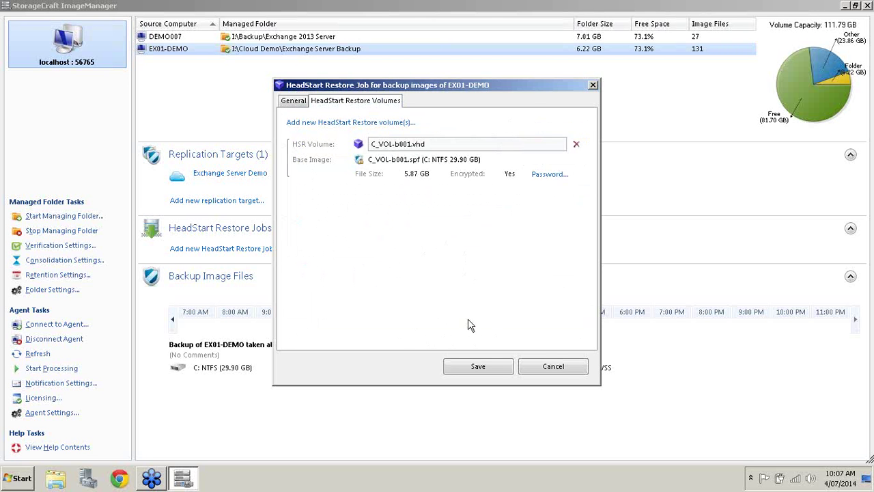
left_click(478, 366)
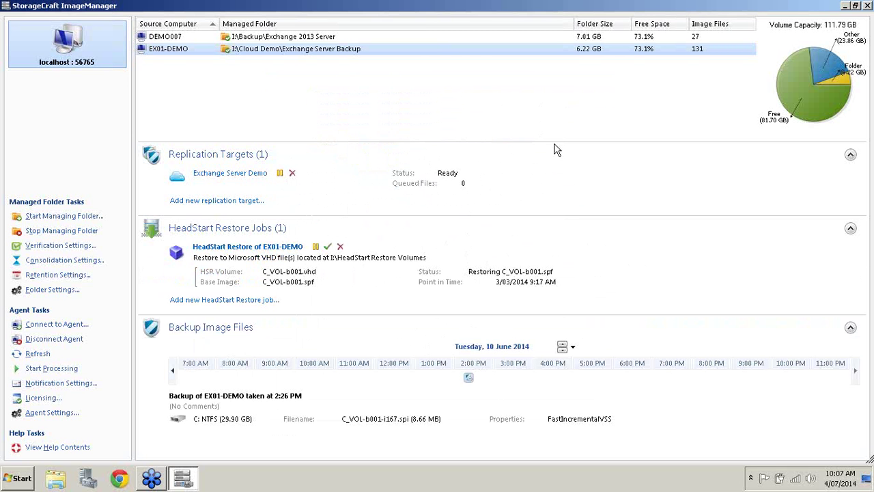
Check in Explorer that I:\HeadStart Restore Volumes\HYPER-V holds the growing C_VOL-b001 VHD, then close Explorer.
left_click(56, 478)
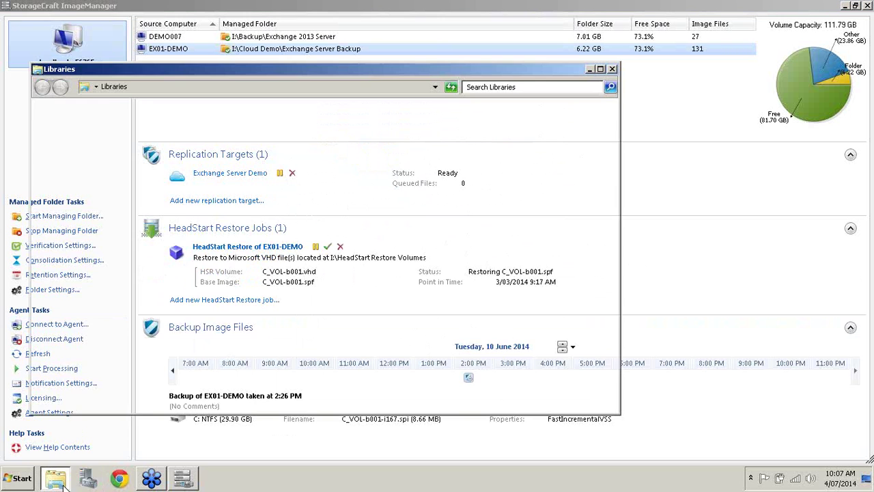
left_click(123, 302)
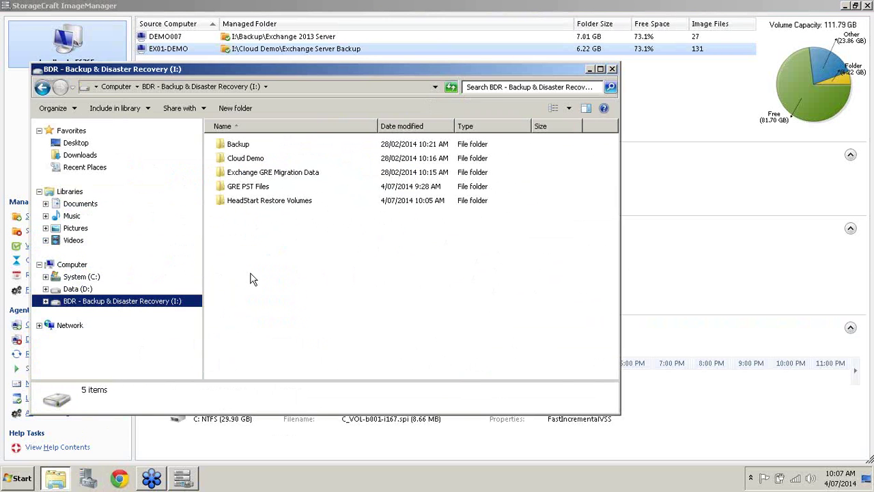
double_click(257, 202)
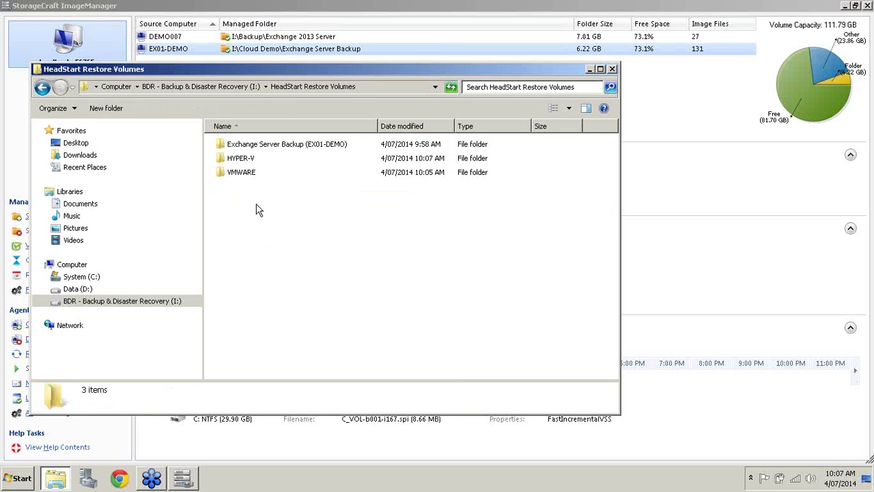
double_click(241, 159)
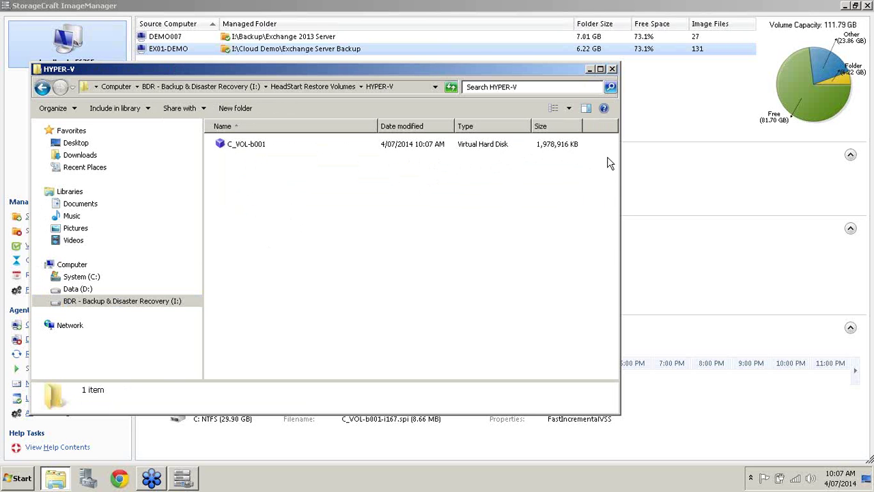
left_click(612, 69)
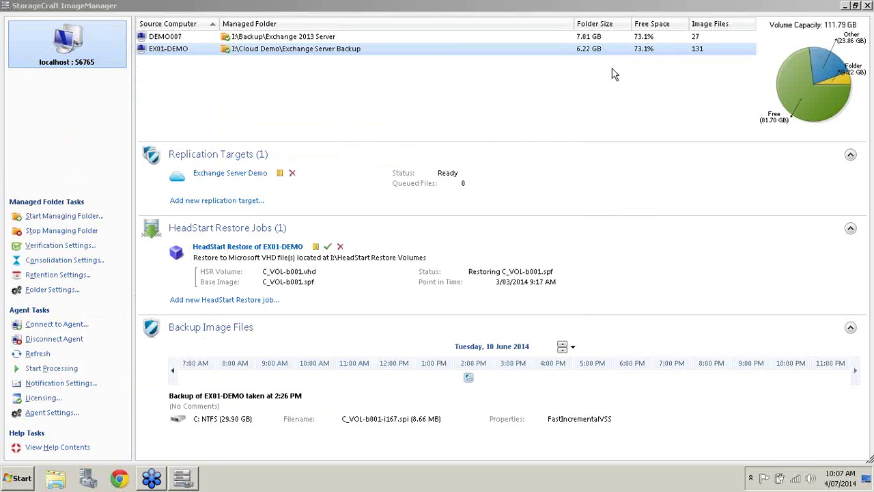
left_click(594, 6)
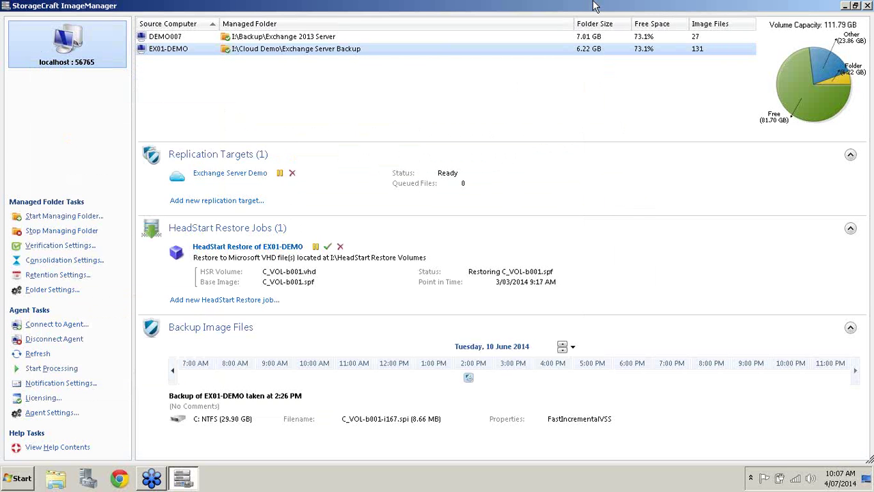